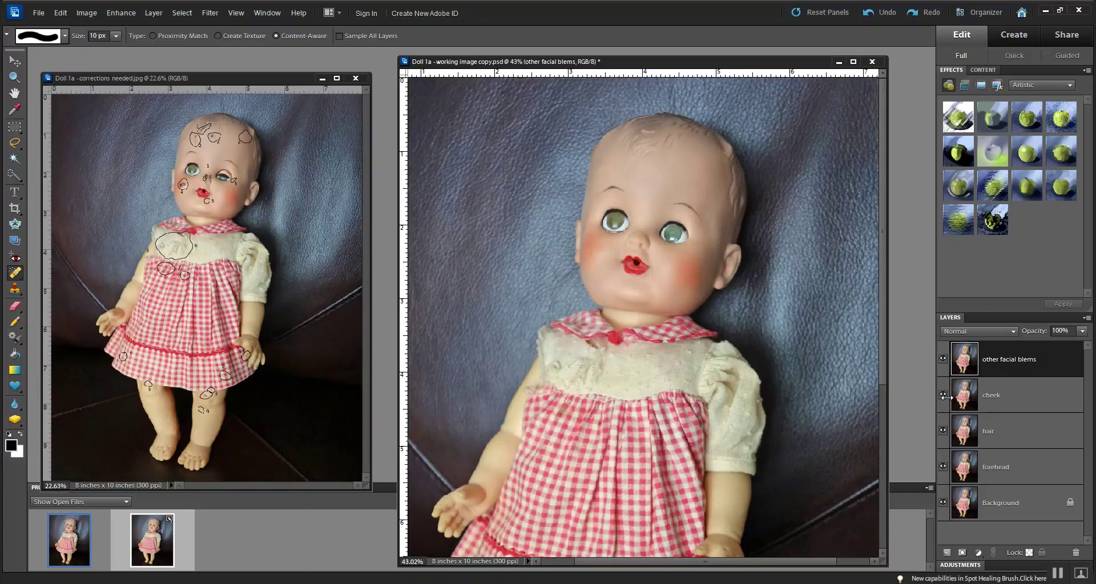
Step: Hide the cheek, hair, forehead and other facial blems layers to compare against the original blemishes
click(16, 65)
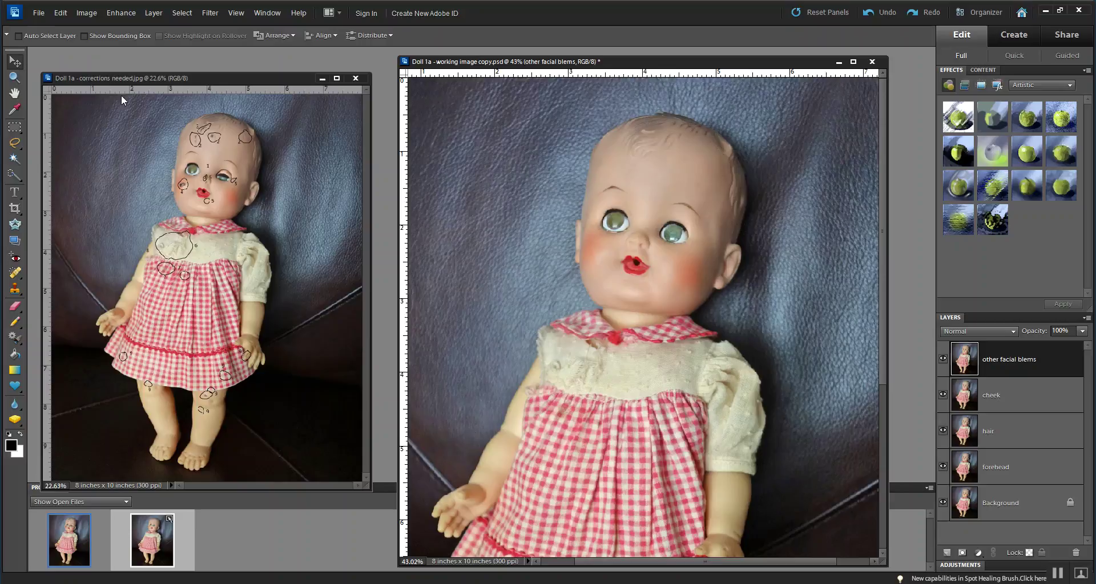
click(943, 396)
click(942, 431)
click(940, 468)
click(942, 360)
click(942, 360)
click(942, 361)
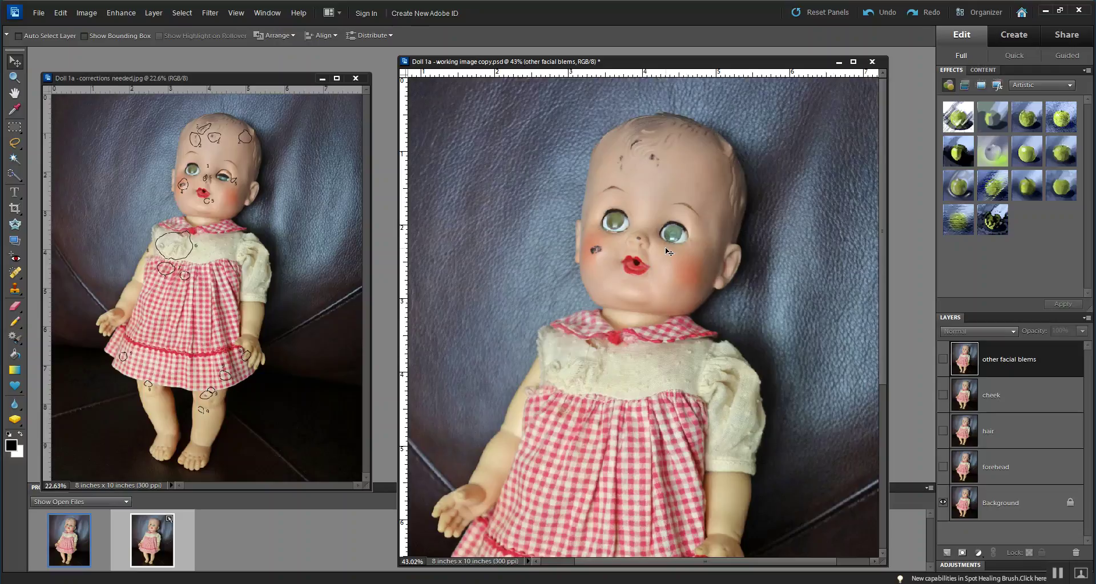
Step: Turn the four facial correction layers back on
click(942, 359)
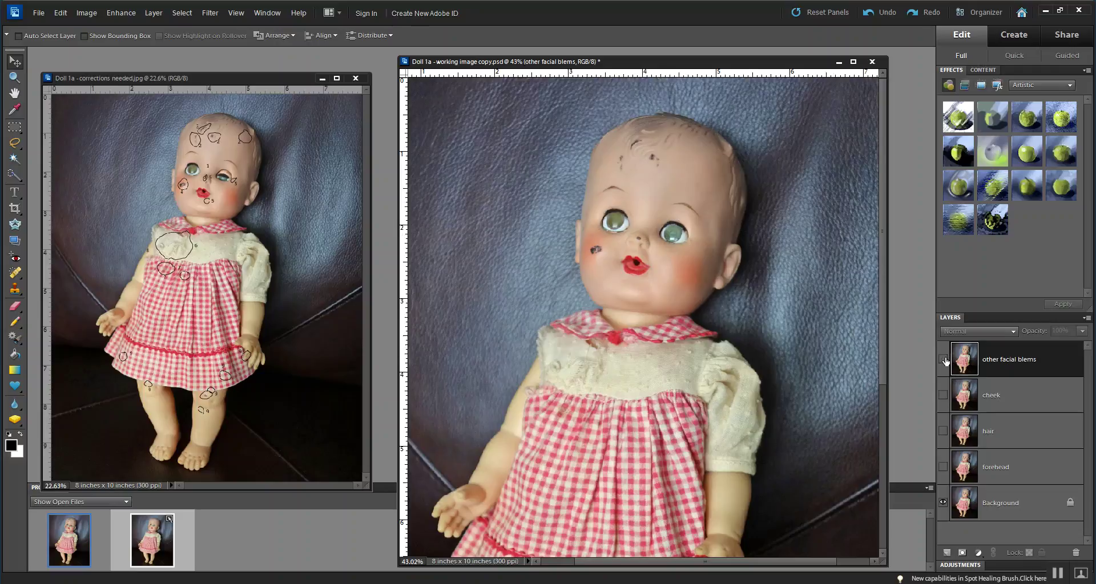
click(943, 395)
click(943, 435)
click(943, 467)
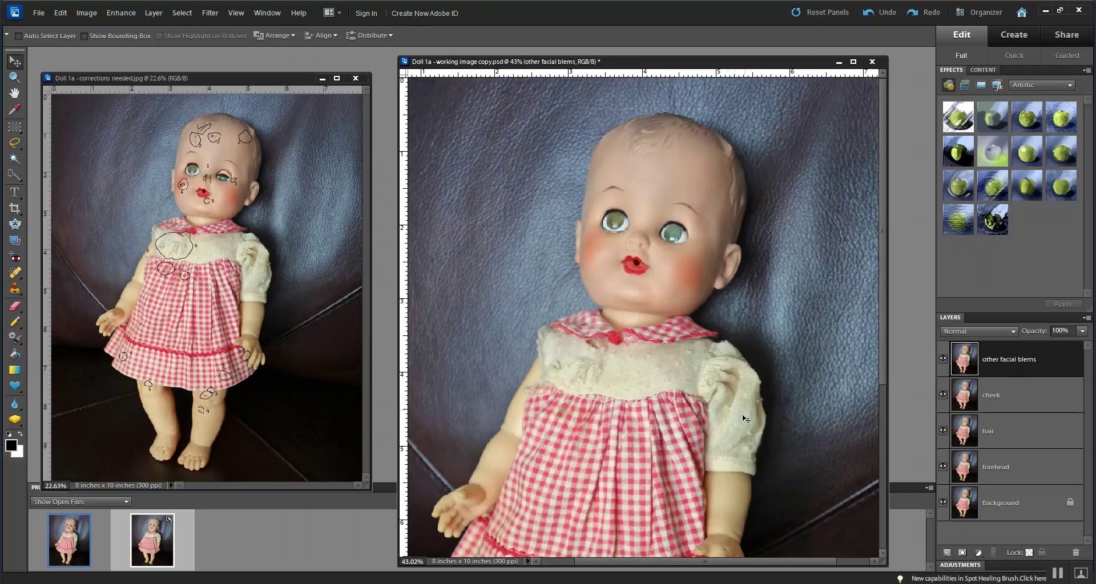
Step: Zoom the working image to about 123% and pan onto the torn dress bodice
scroll(609, 441, up, 6)
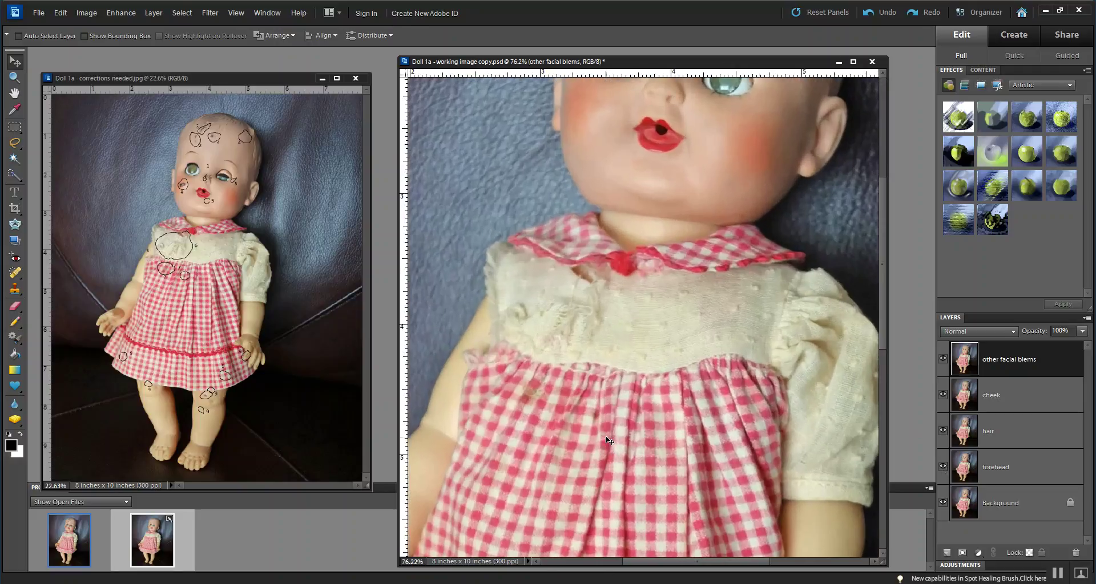
scroll(609, 441, up, 1)
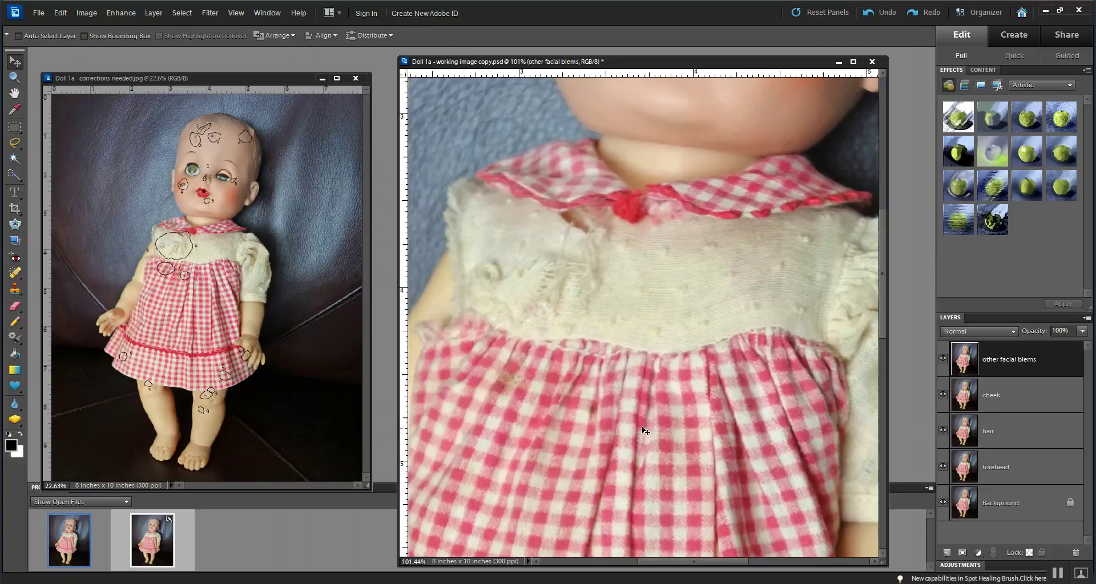
drag(620, 424, 683, 429)
scroll(674, 371, up, 2)
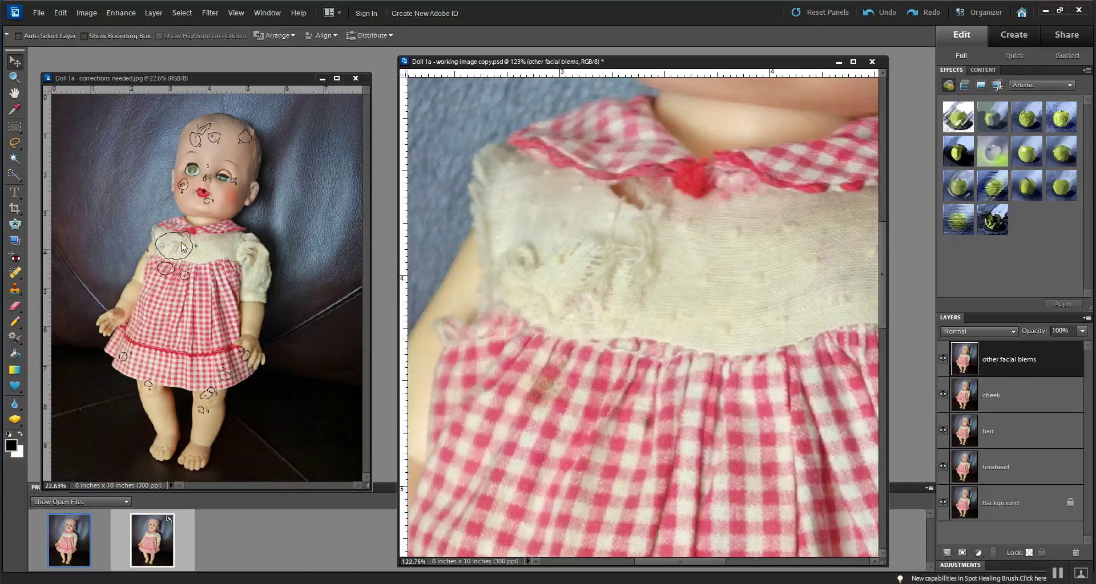
Step: Minimize the reference photo, shift the working window left, and duplicate the top layer as 'dress'
click(323, 79)
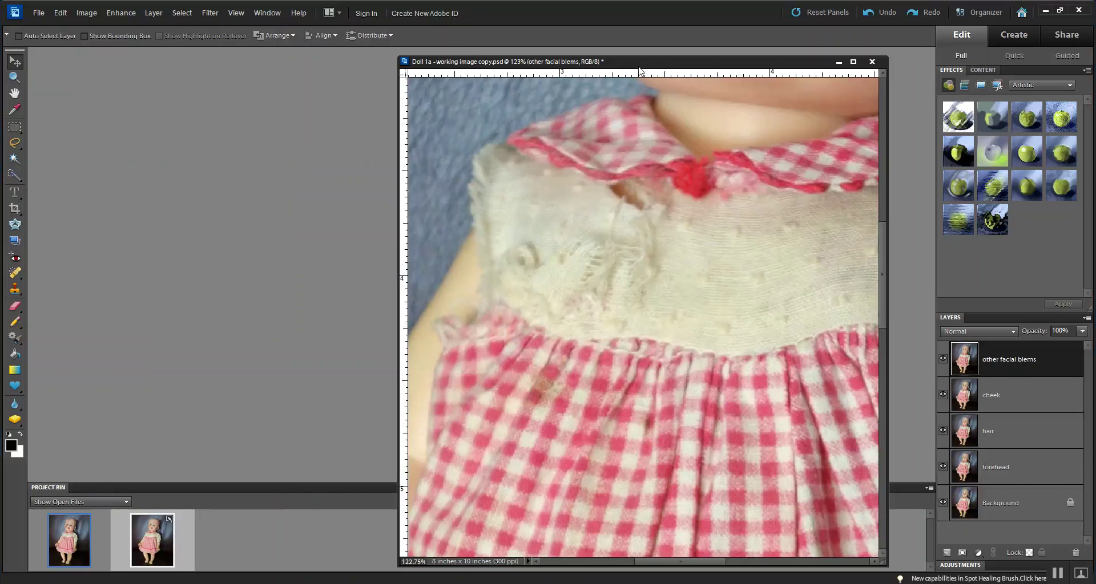
drag(639, 64, 491, 67)
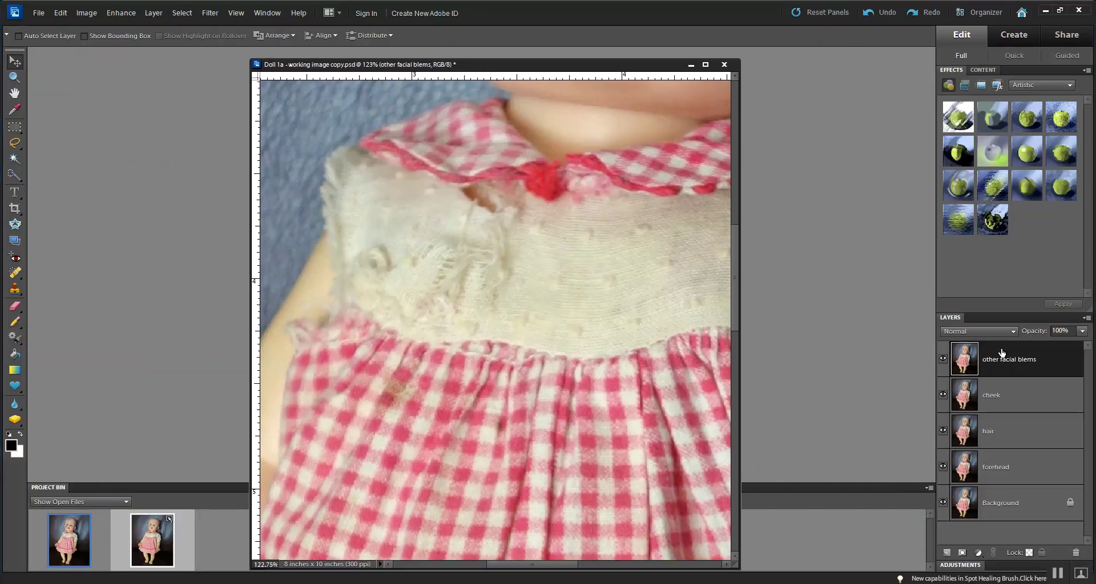
right_click(1014, 365)
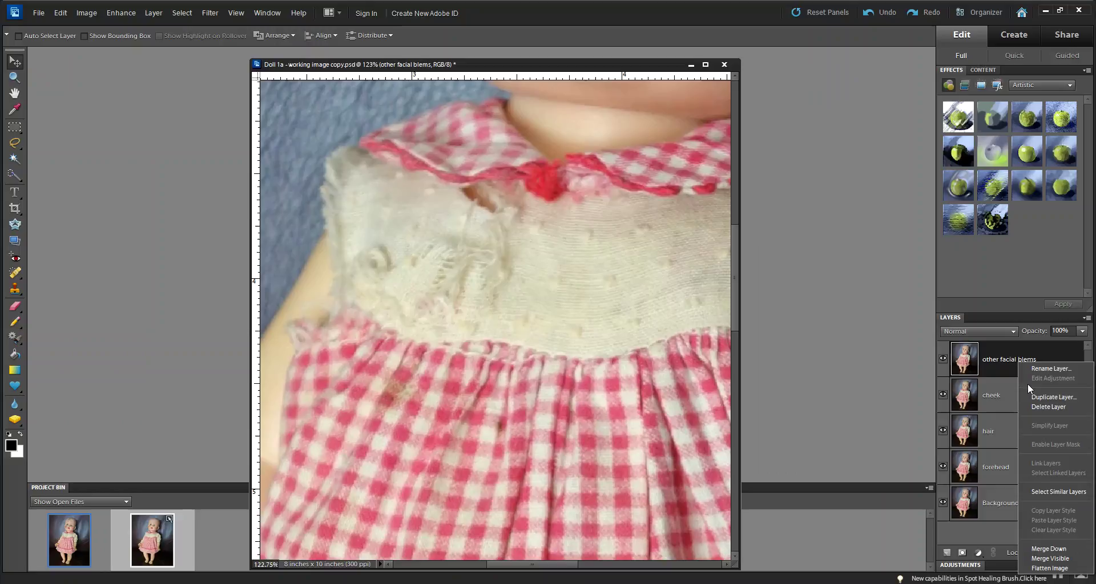
click(1054, 398)
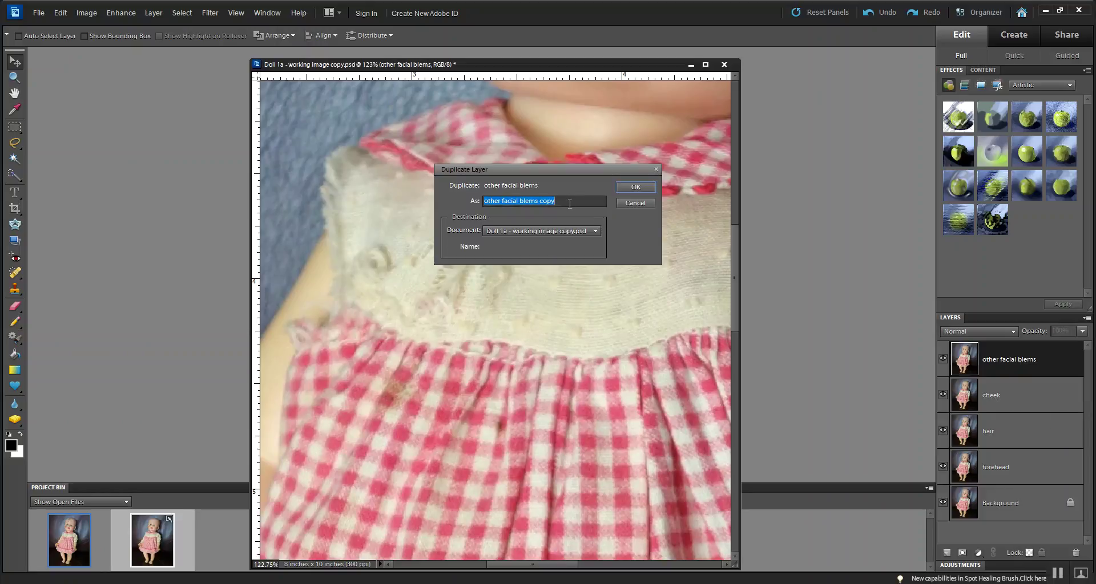
text(dress)
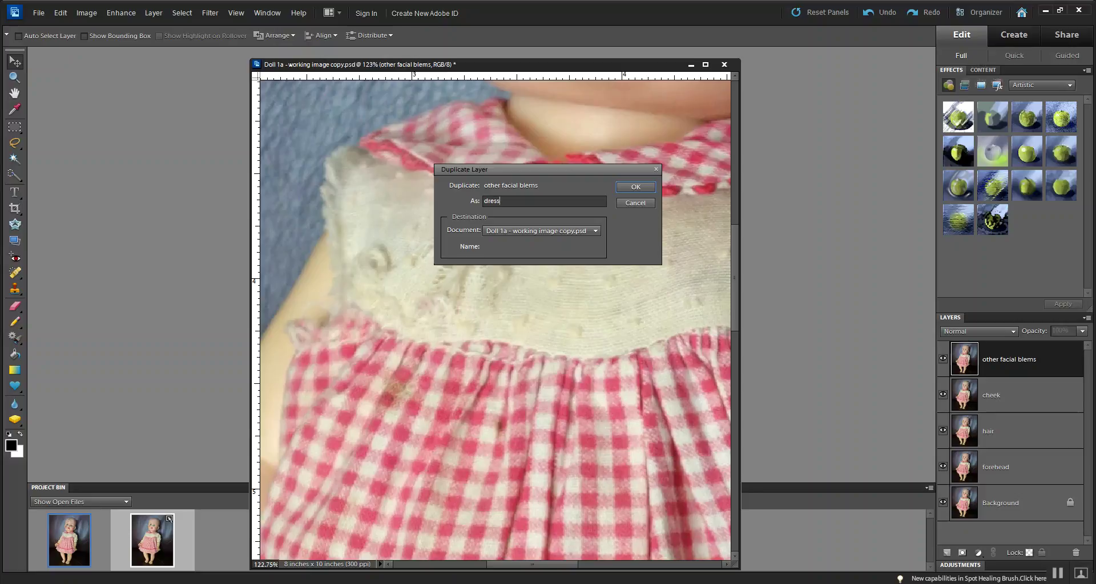
key(Return)
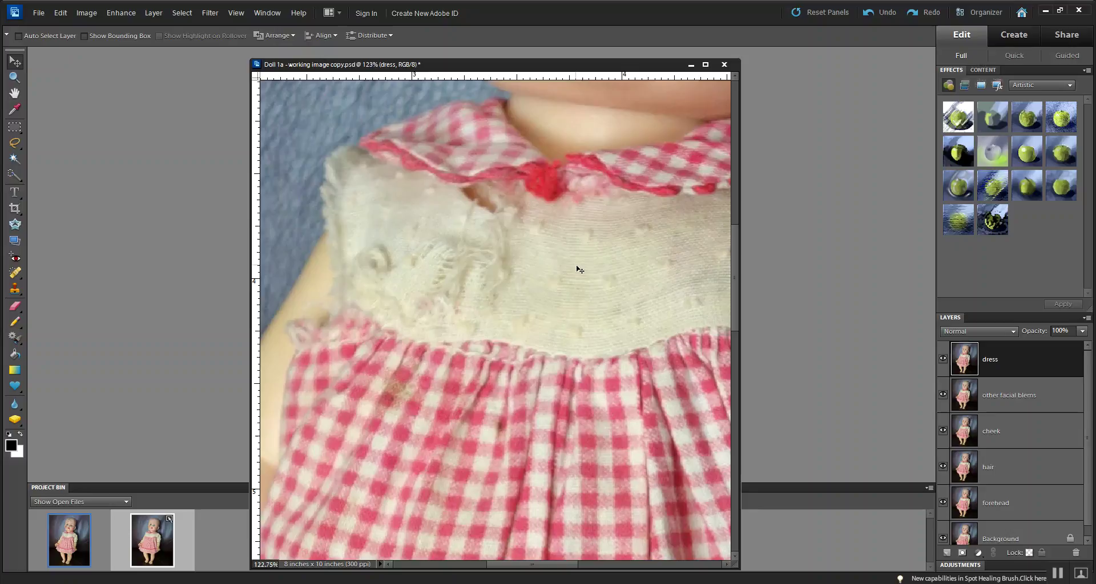
drag(592, 297, 550, 311)
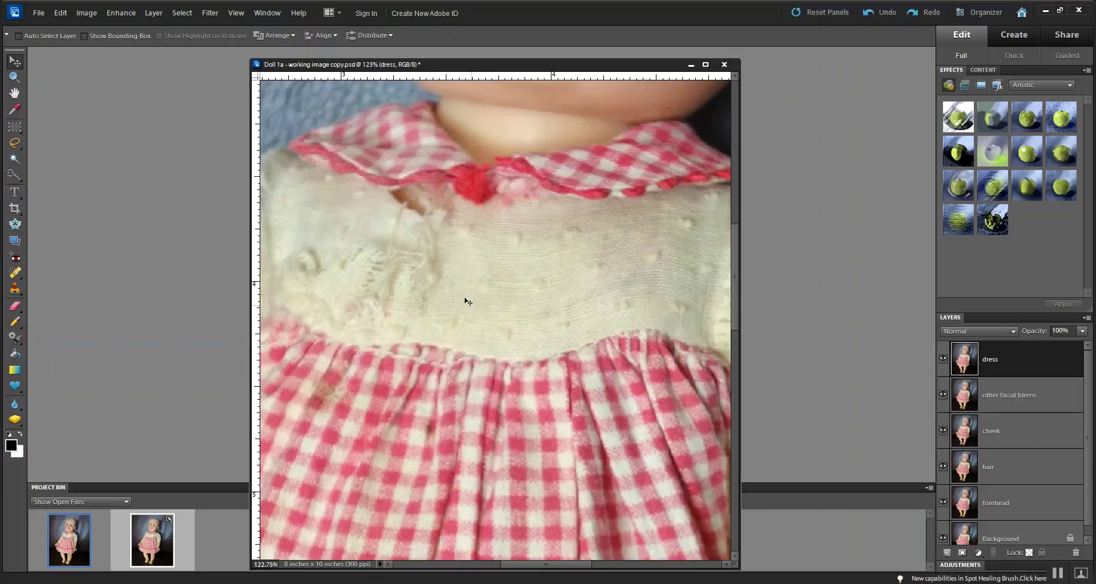
Step: Choose the Lasso tool with a 5 px feather
click(19, 147)
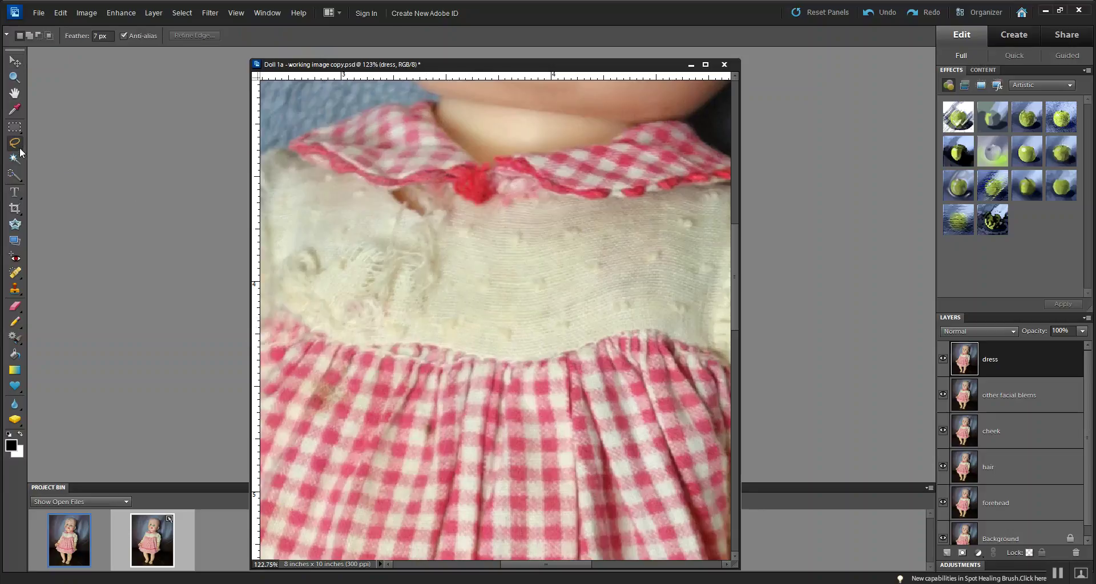
double_click(98, 35)
text(5)
Step: Lasso around the bodice tear and shift the selection onto clean fabric to its right
drag(377, 199, 363, 221)
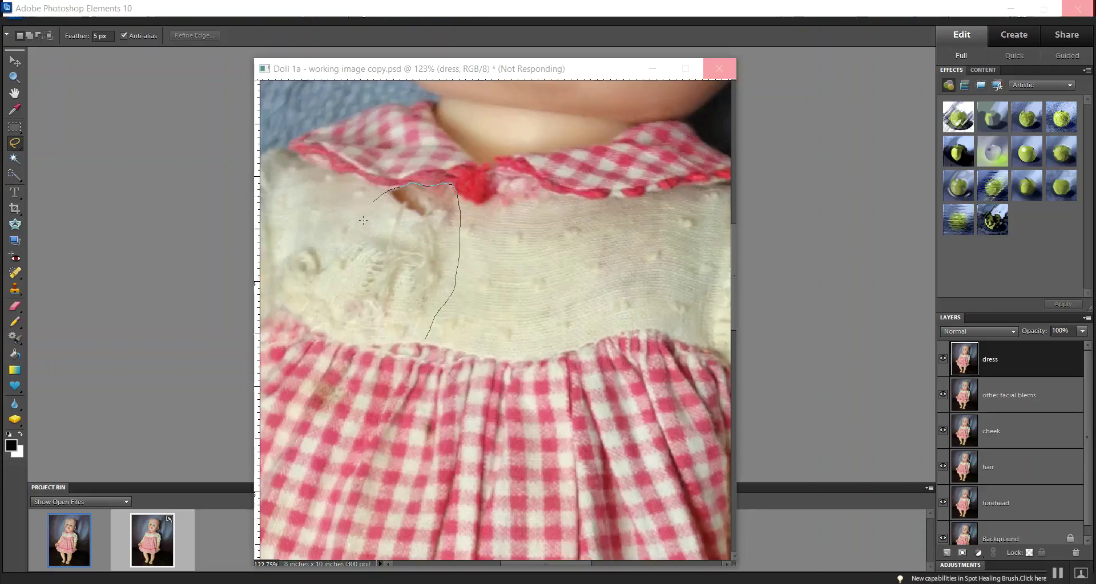
mouse_move(352, 255)
mouse_down()
mouse_move(362, 343)
mouse_move(428, 340)
mouse_up()
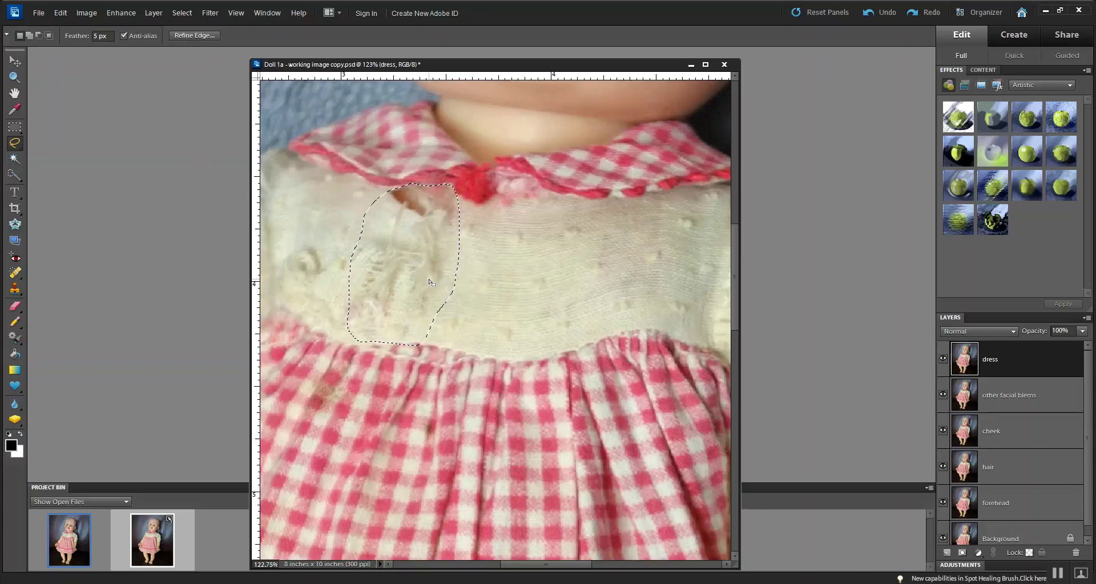
mouse_move(431, 282)
mouse_down()
mouse_move(536, 287)
mouse_move(439, 277)
mouse_up()
drag(432, 259, 521, 269)
Step: Copy the selected fabric to a new layer and move the patch over the tear
key(ctrl+j)
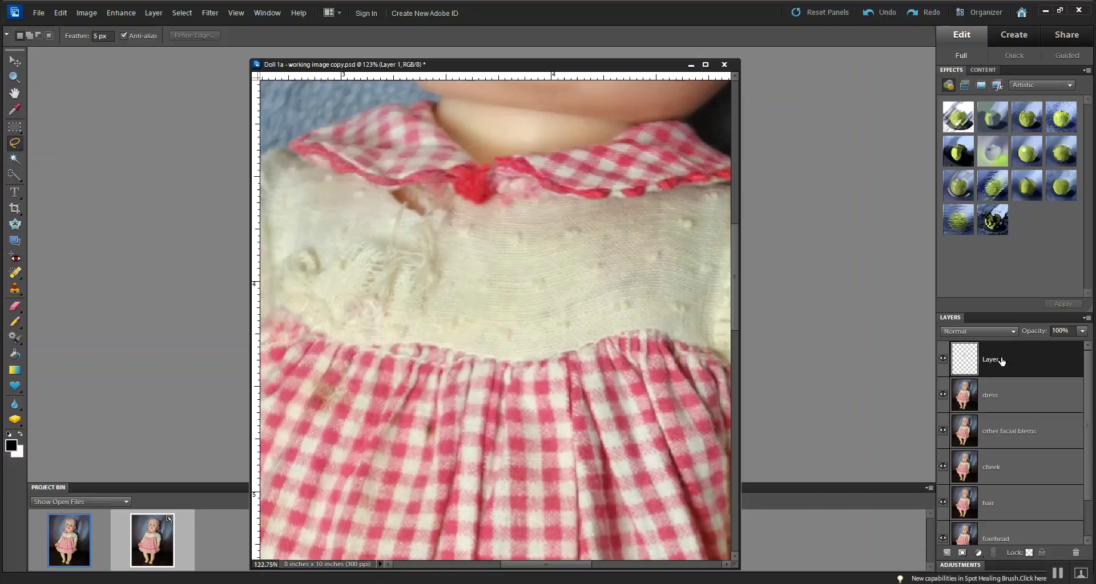
click(15, 61)
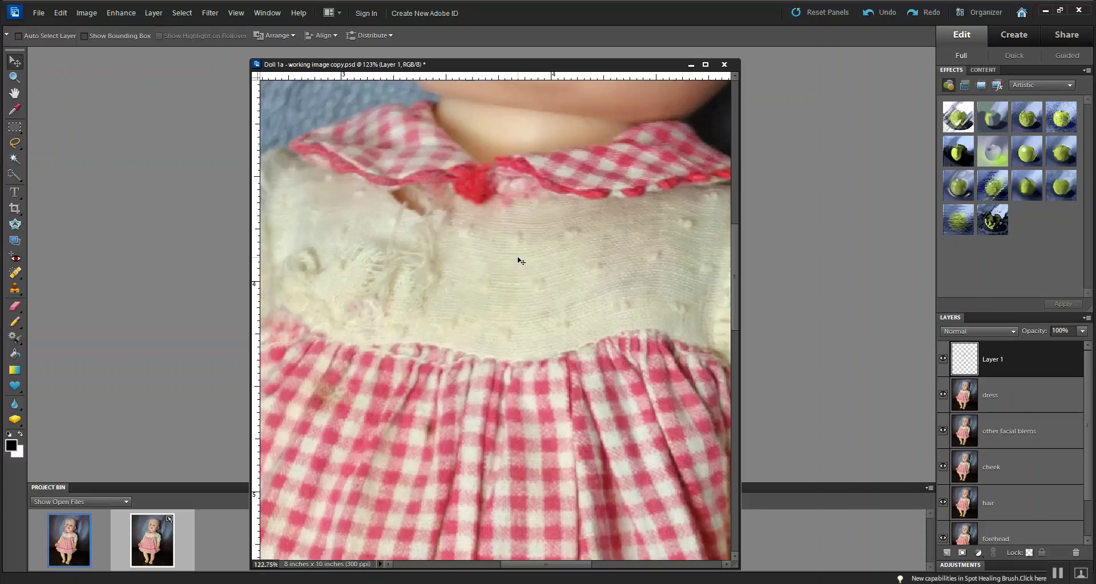
drag(512, 267, 417, 255)
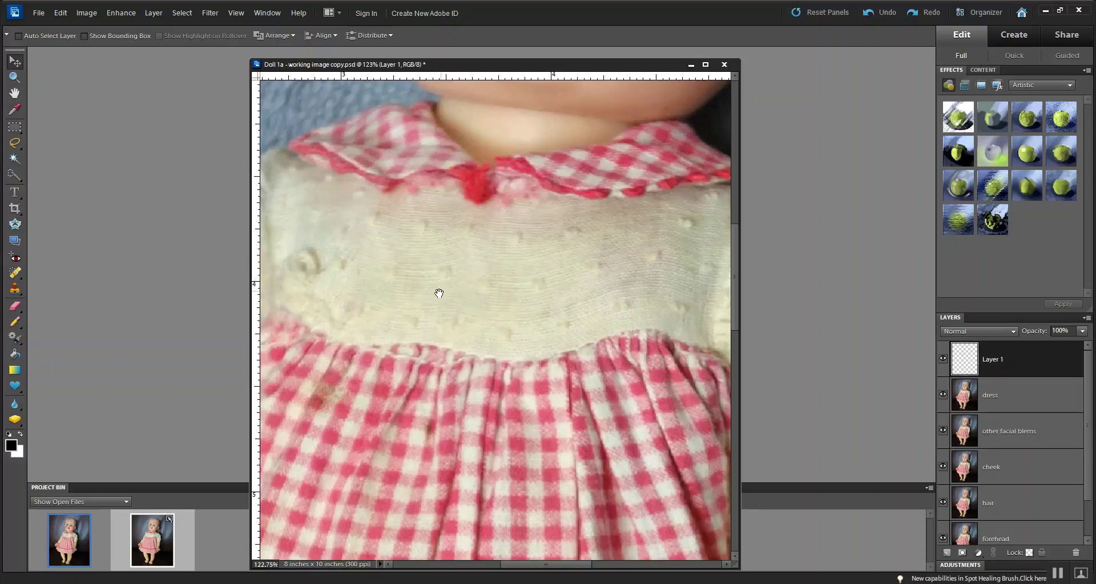
Step: Pan and zoom around the bodice to check that the patch blends in
drag(436, 289, 509, 319)
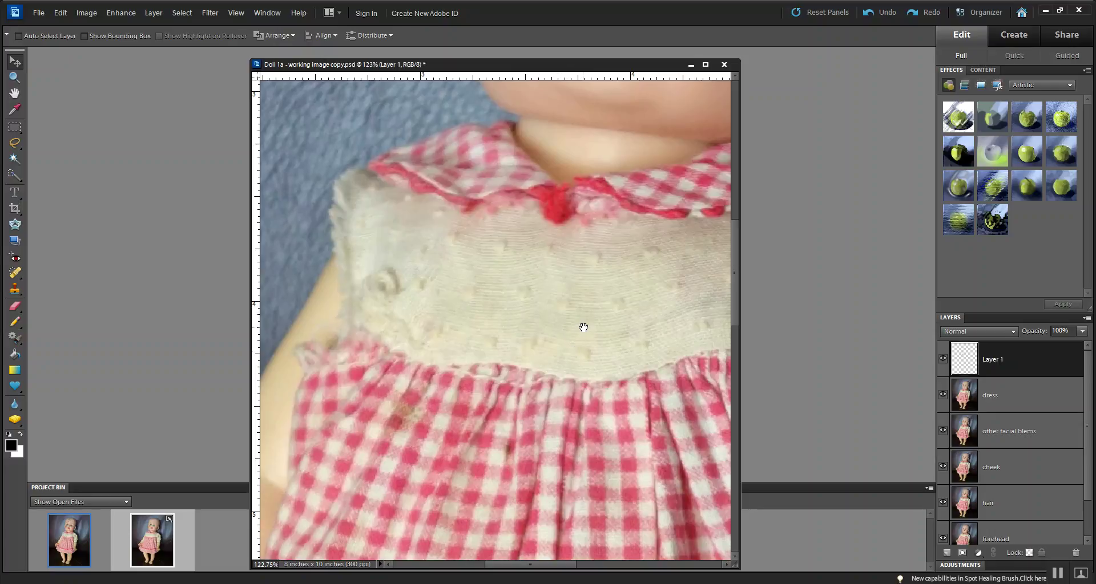
drag(583, 328, 479, 316)
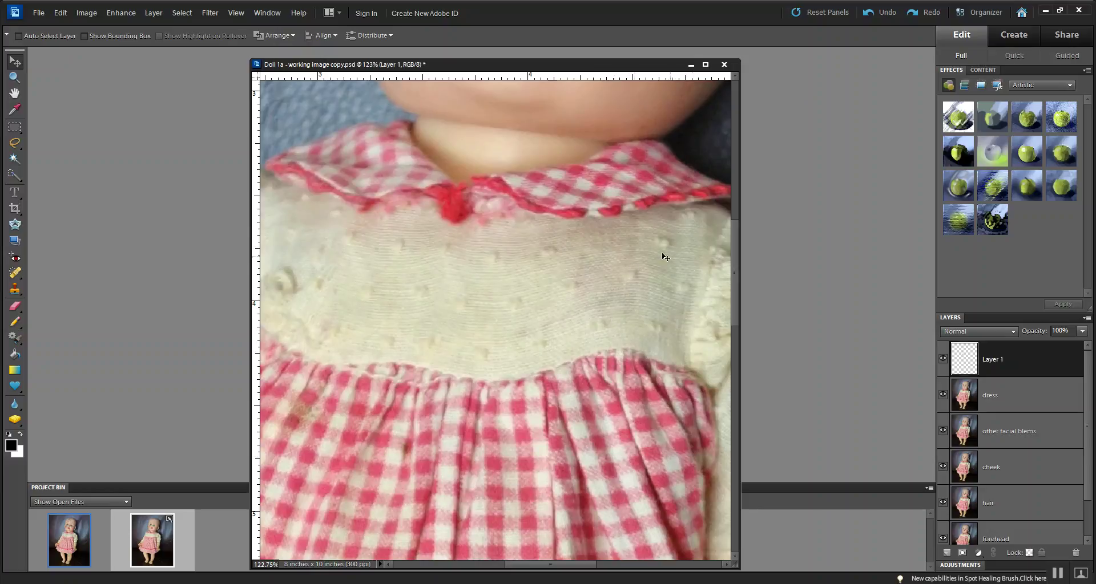
drag(443, 320, 543, 310)
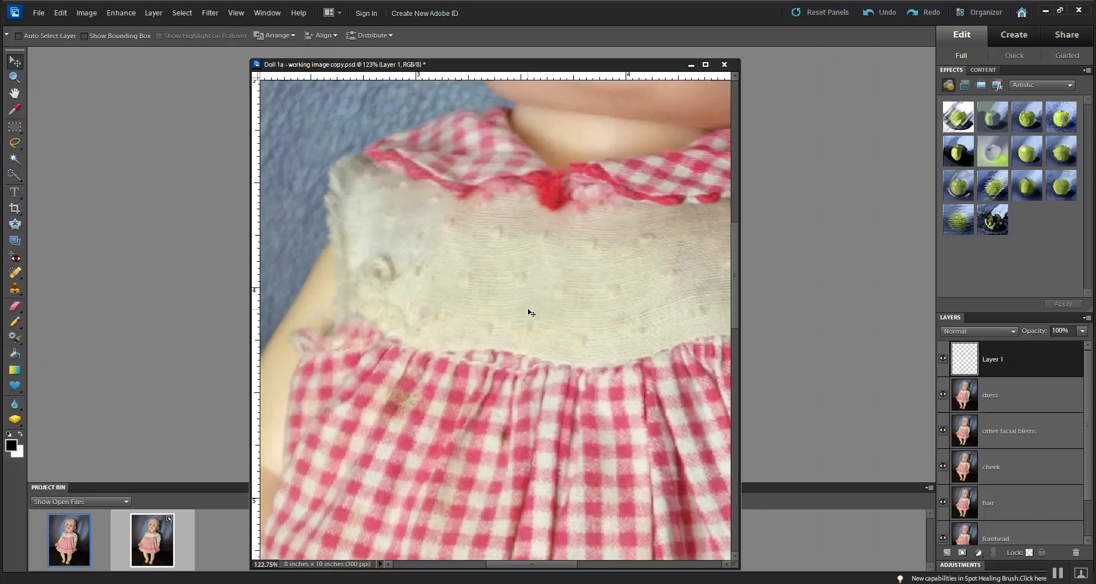
drag(582, 311, 526, 294)
scroll(516, 299, down, 1)
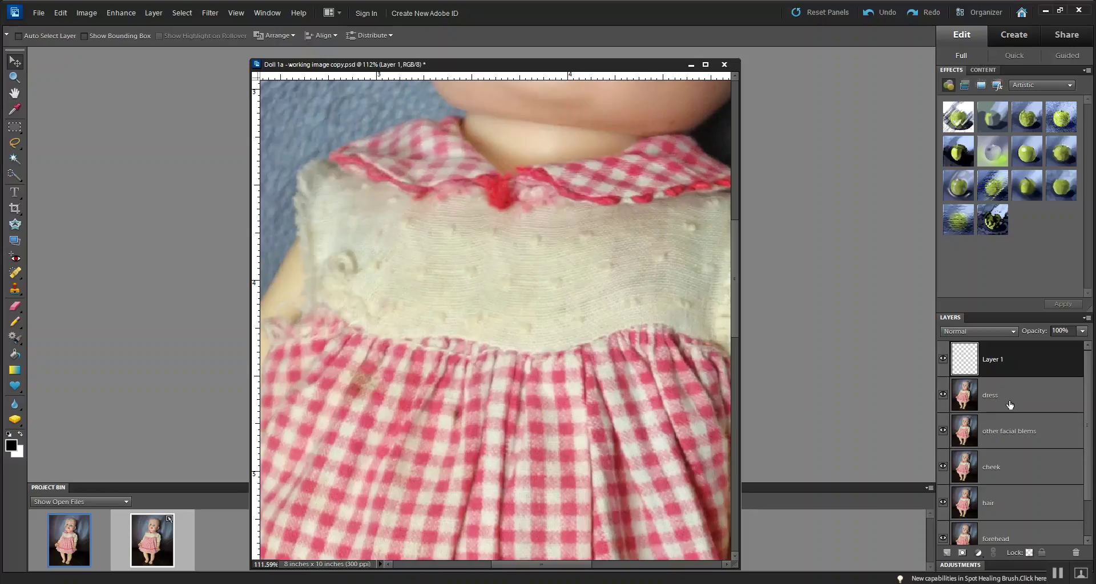
Step: On the dress layer, lasso the bodice's left side, shift onto clean fabric, and copy it to Layer 2
click(1030, 396)
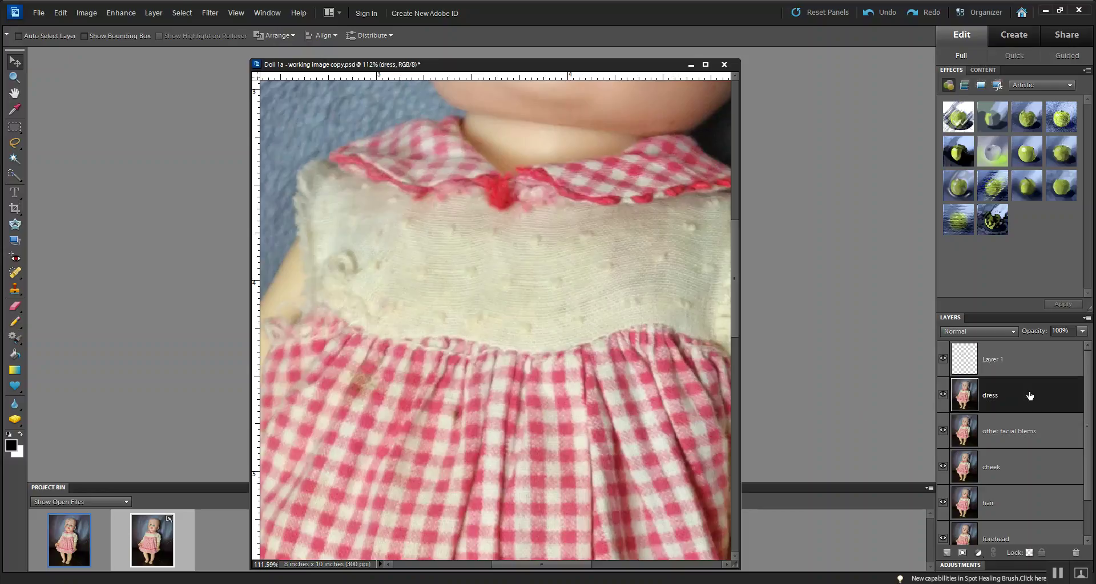
click(17, 145)
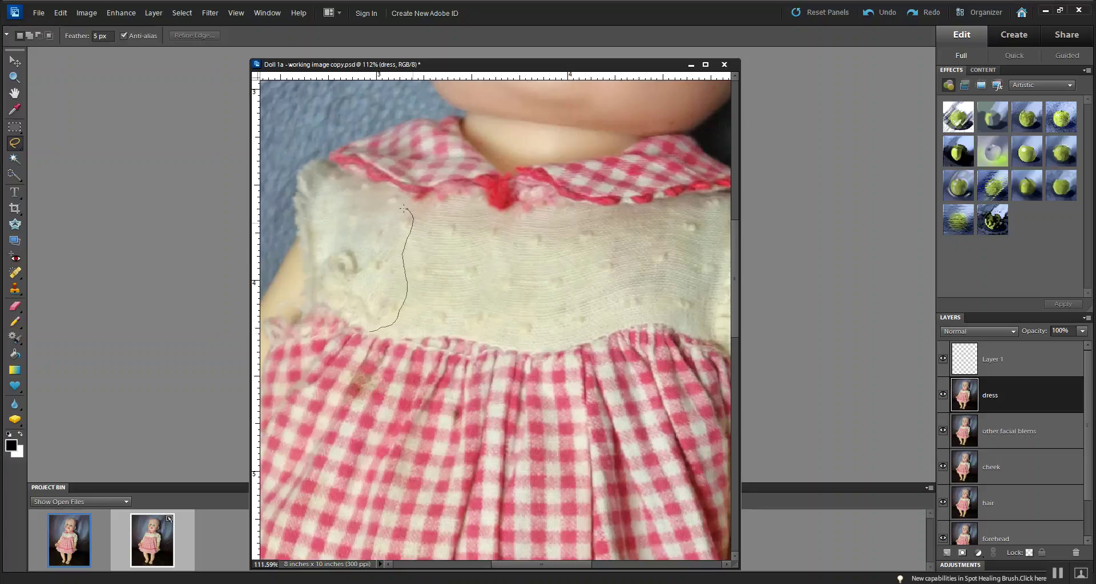
drag(331, 218, 318, 239)
drag(373, 332, 374, 332)
mouse_move(373, 292)
mouse_down()
mouse_move(609, 292)
mouse_move(584, 295)
mouse_up()
key(ctrl+j)
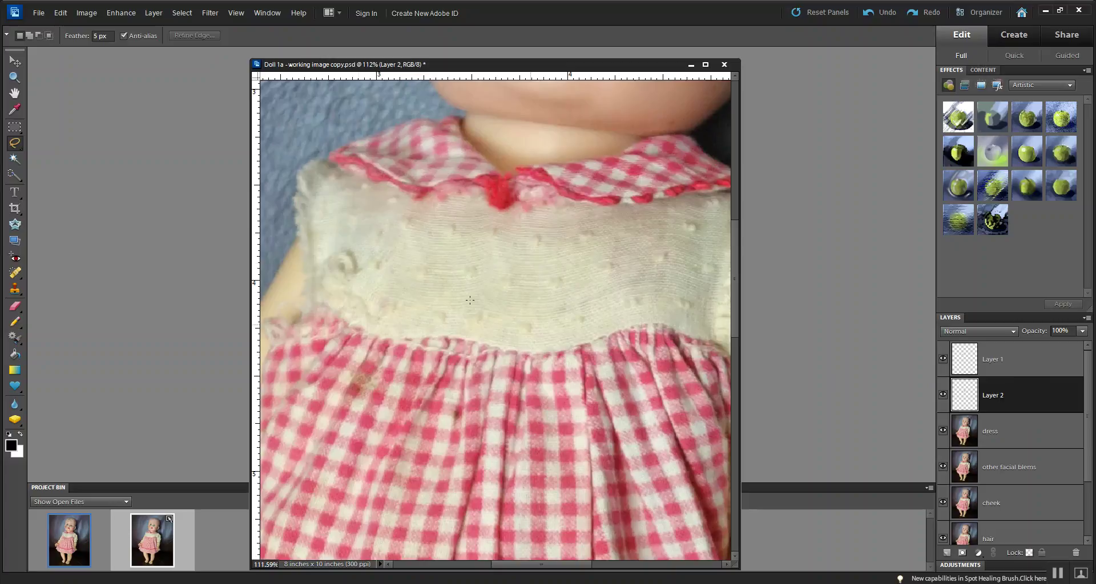
click(21, 63)
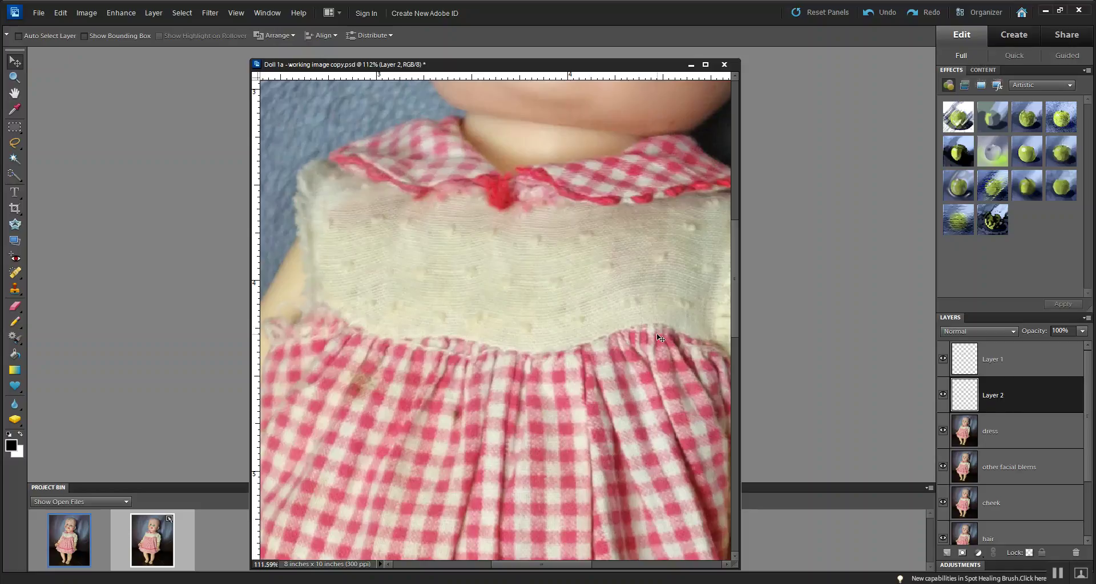
Step: Zoom out to view the whole doll, then back in on the bodice
scroll(533, 295, down, 8)
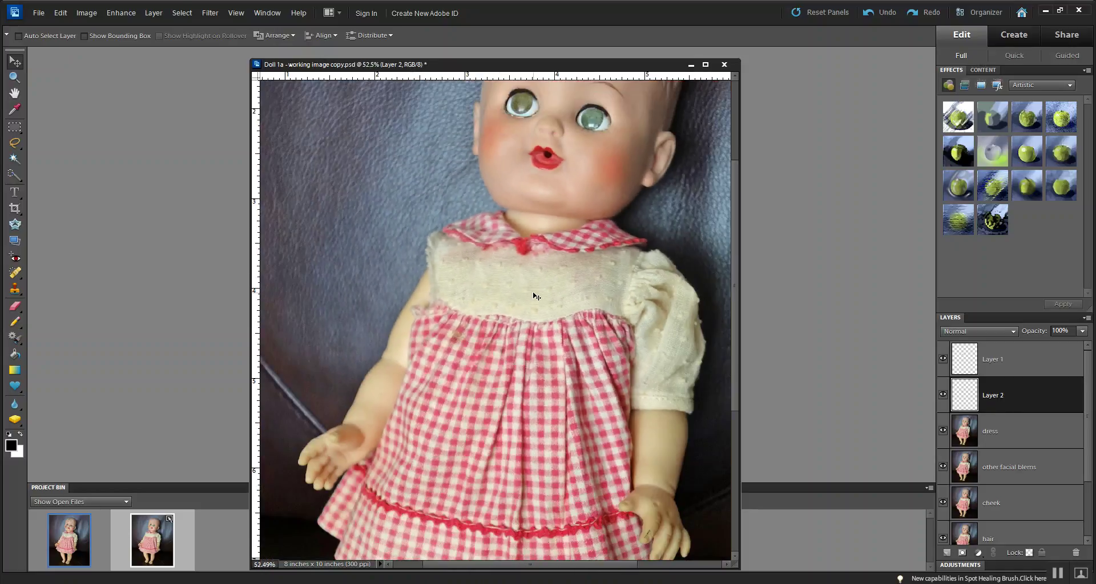
scroll(535, 296, up, 8)
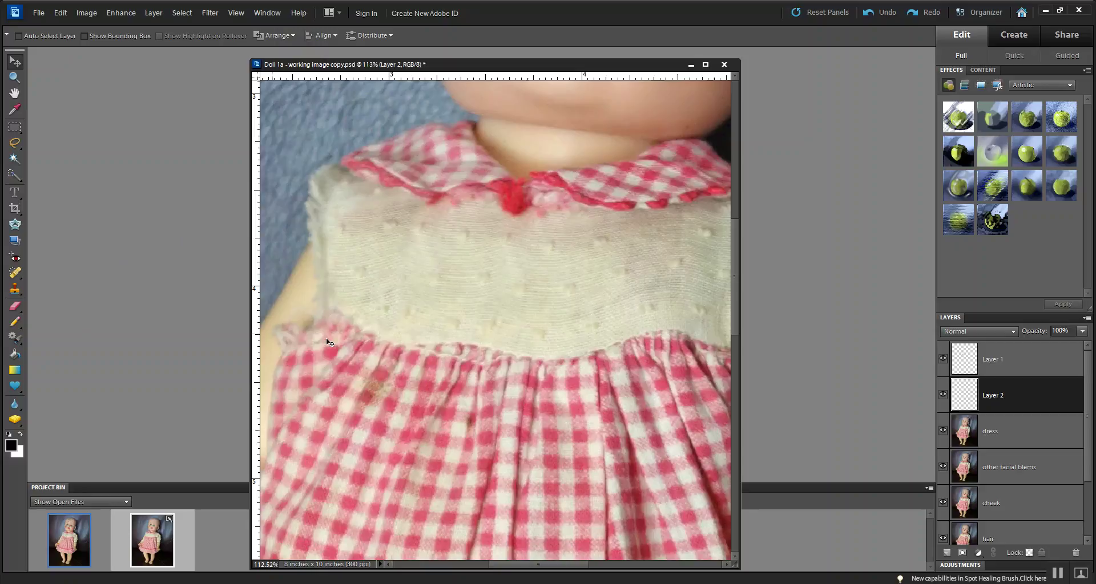
Step: Duplicate Layer 2 as 'Layer 2 copy' and hide the original Layer 2
right_click(1035, 395)
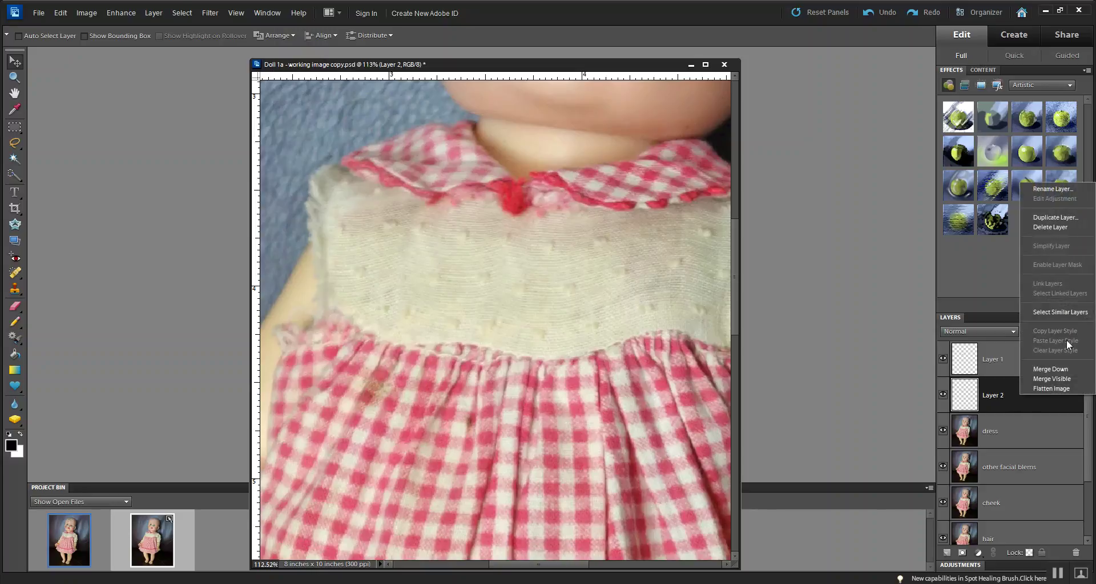
click(1050, 218)
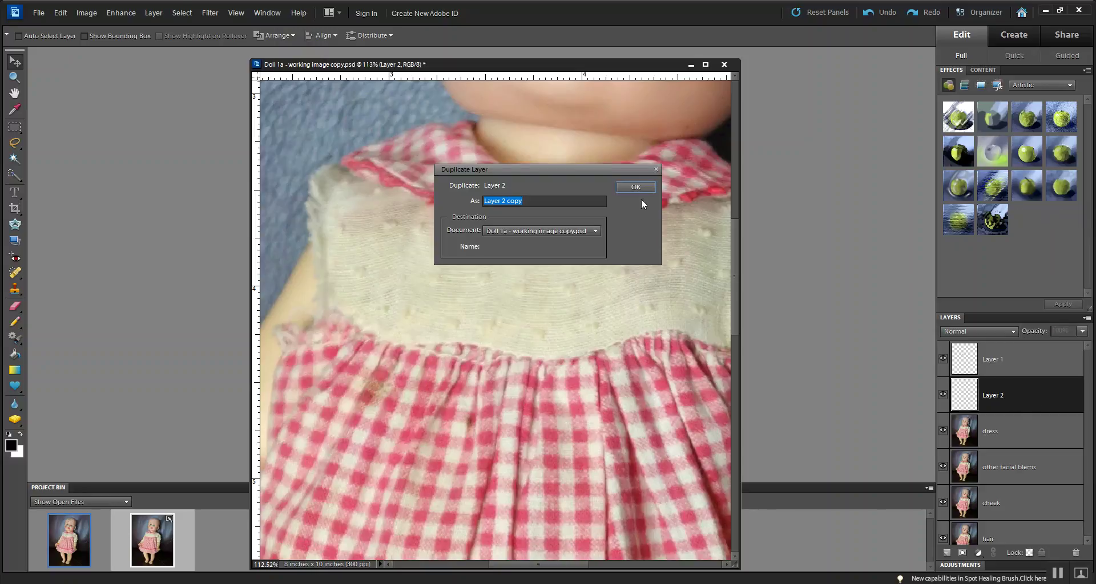
click(633, 187)
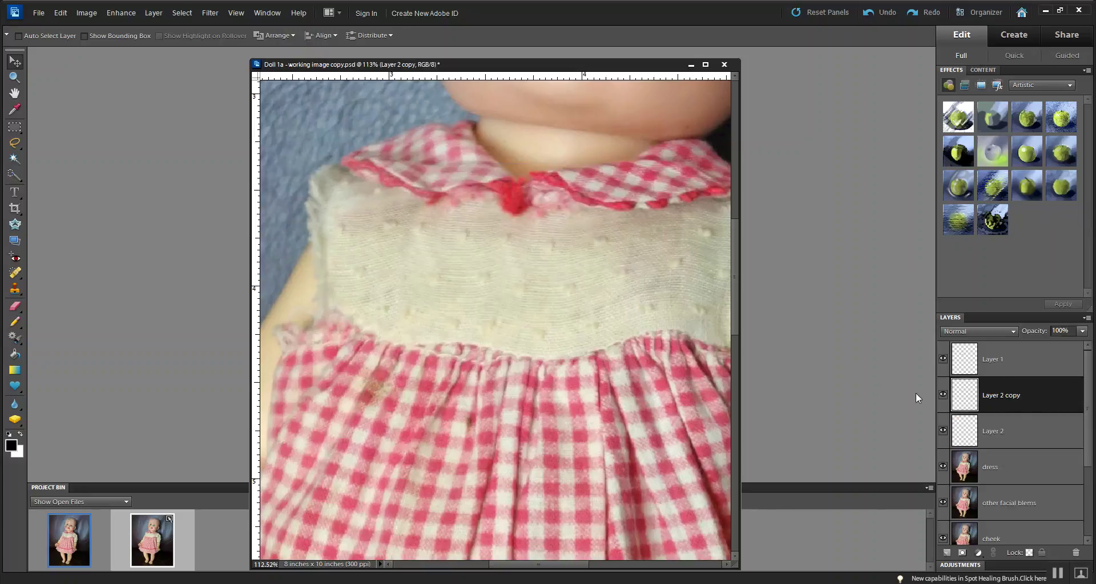
click(942, 432)
Step: Pick the Eraser and shrink its brush to 70 px at 25% opacity
click(16, 309)
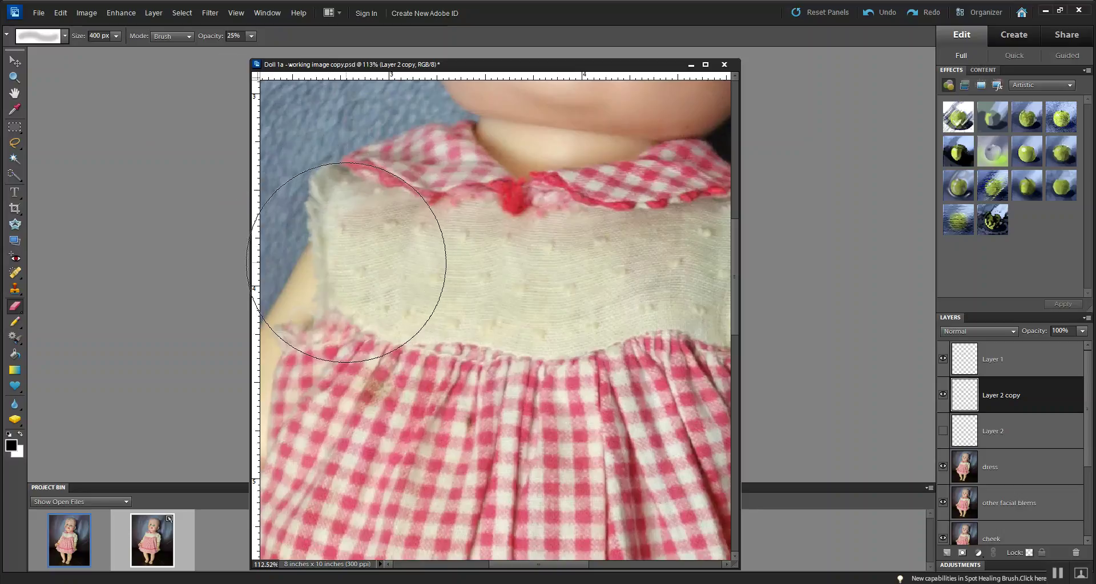
key(bracketleft)
key(bracketleft)
key(bracketleft)
key(bracketleft)
key(bracketleft)
key(bracketleft)
key(bracketleft)
key(bracketleft)
key(bracketleft)
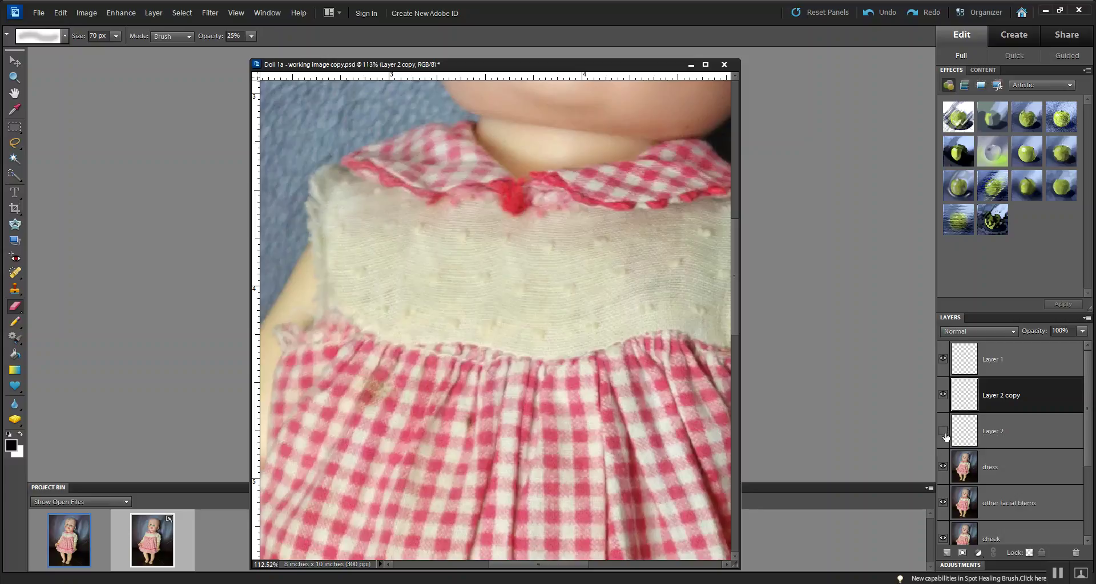
Step: Delete the hidden Layer 2, then select Layer 1
right_click(1027, 432)
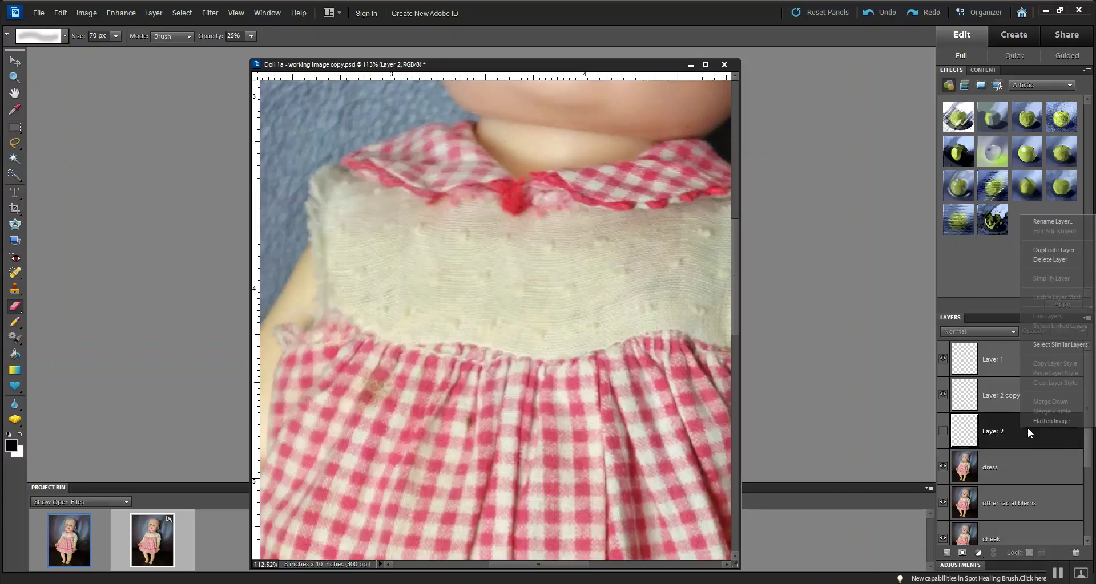
click(1036, 262)
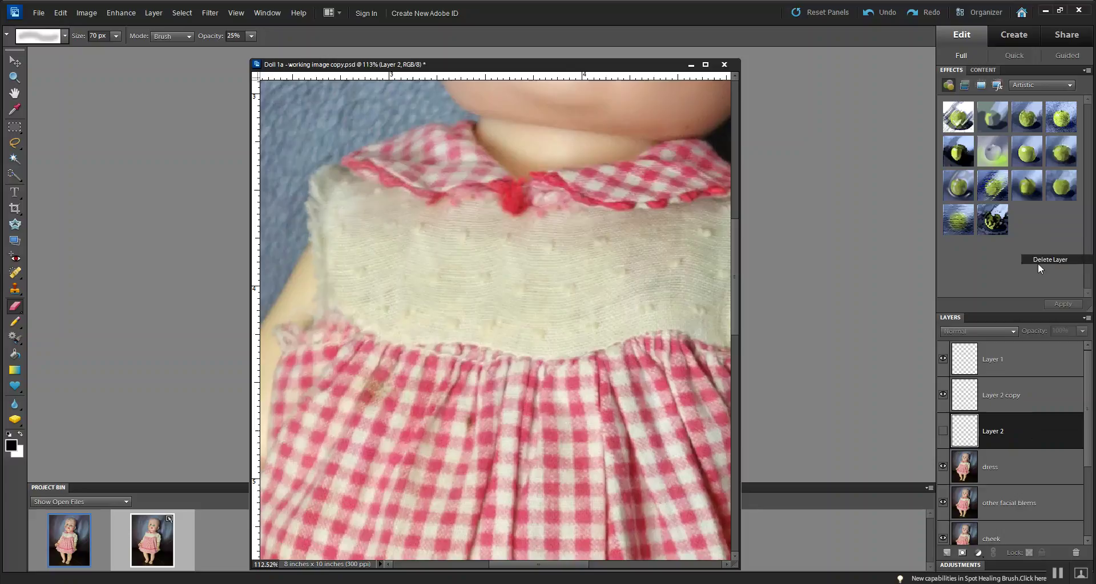
click(535, 223)
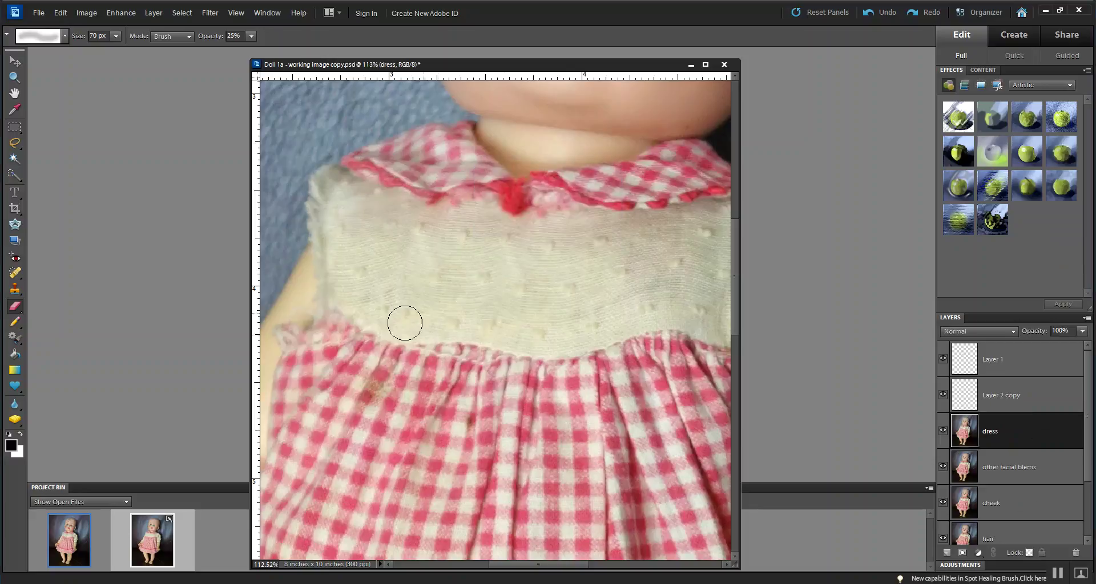
scroll(533, 279, down, 4)
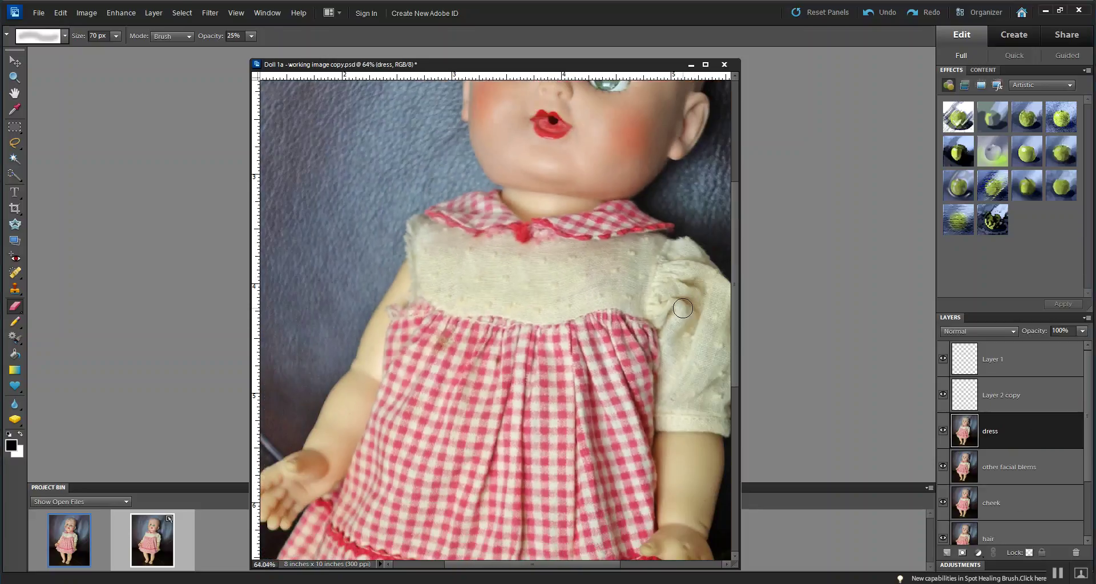
click(1037, 368)
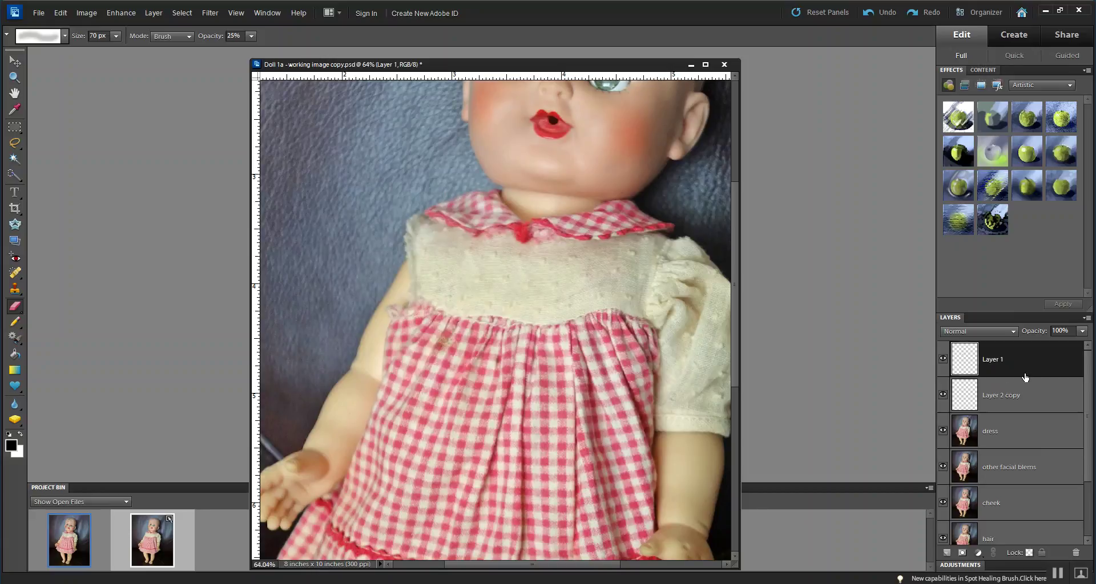
Step: Delete Layer 1 and Layer 2 copy, then zoom in to check the bodice
key(Delete)
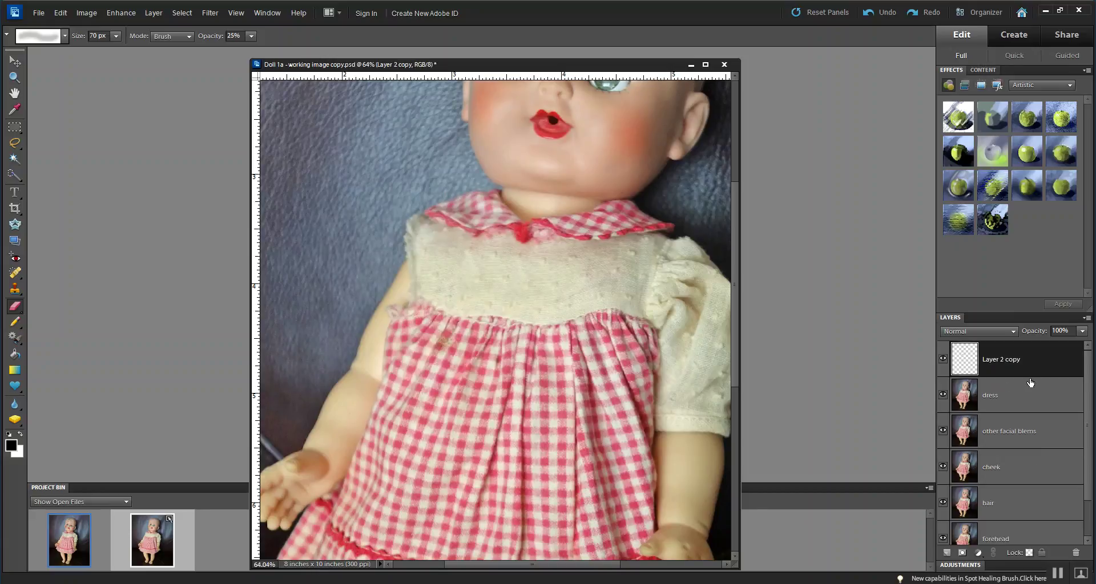
key(Delete)
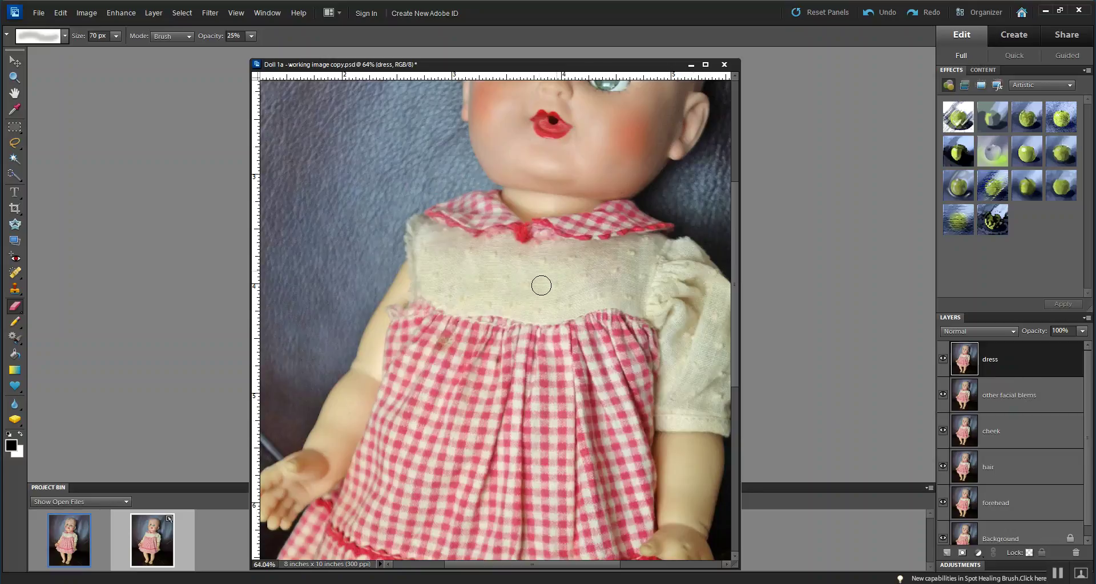
scroll(484, 277, up, 4)
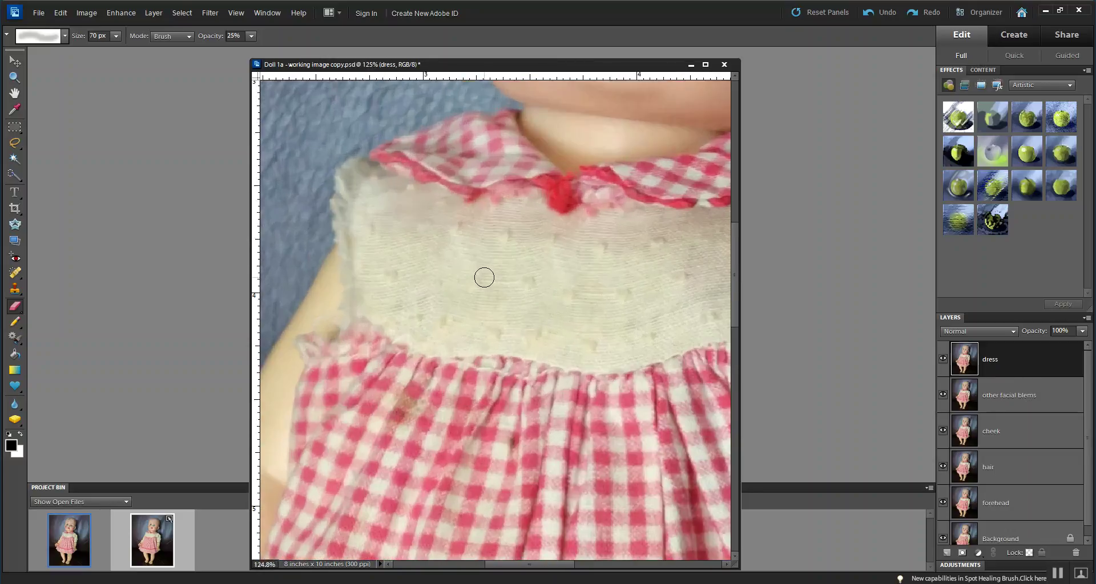
scroll(484, 277, up, 1)
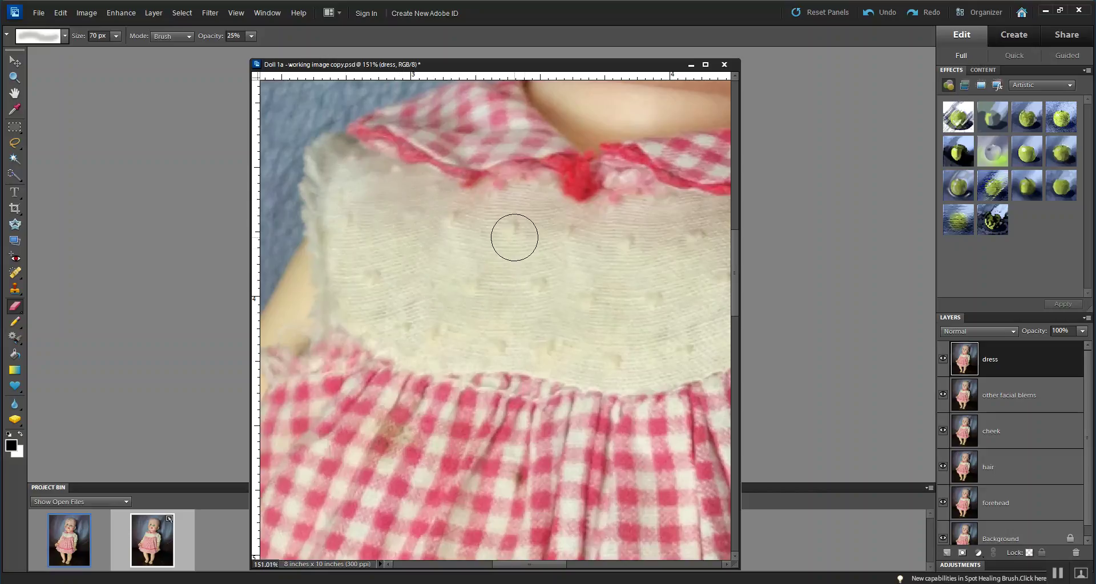
scroll(552, 302, down, 3)
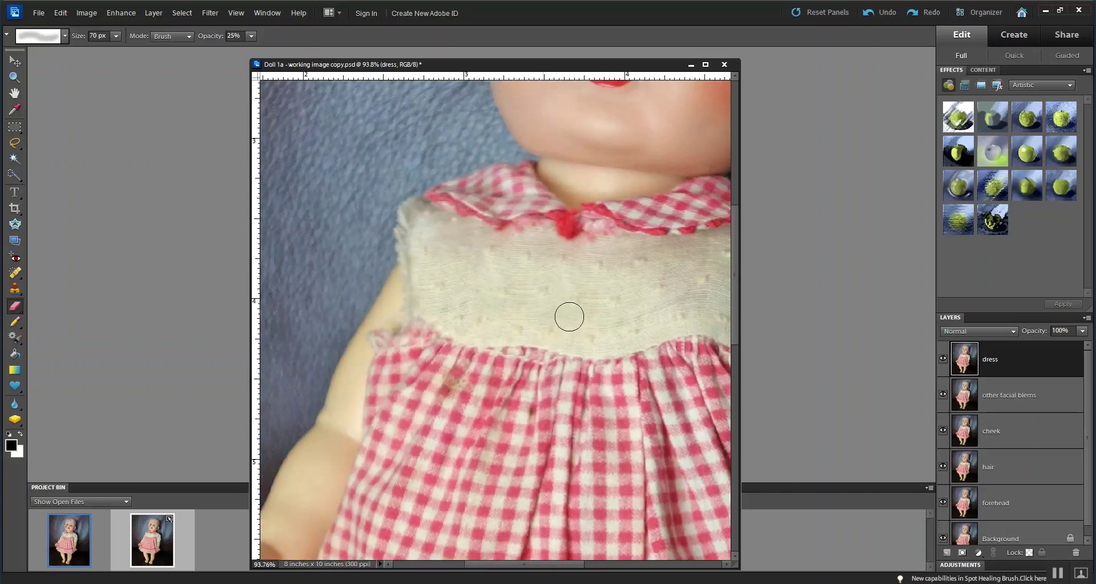
Step: Toggle the dress layer off and on to compare with the damage, then zoom out
click(943, 360)
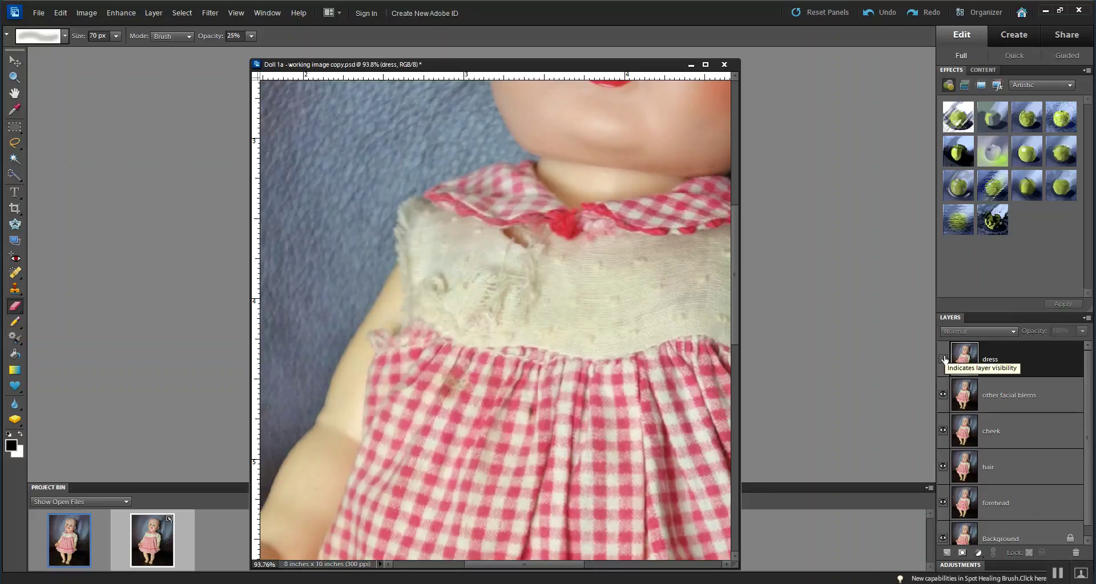
click(944, 359)
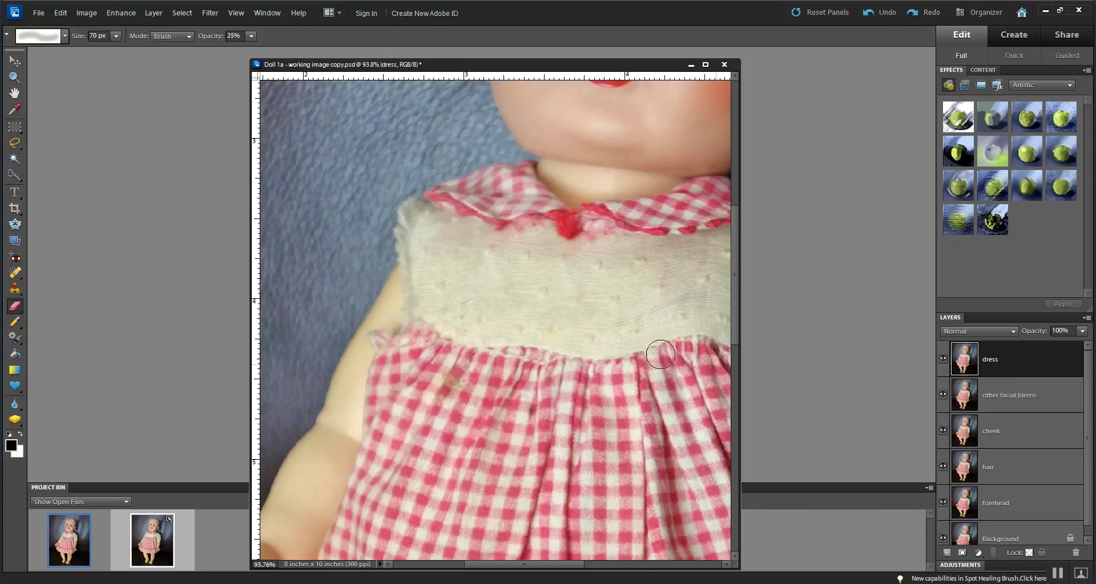
scroll(554, 282, down, 5)
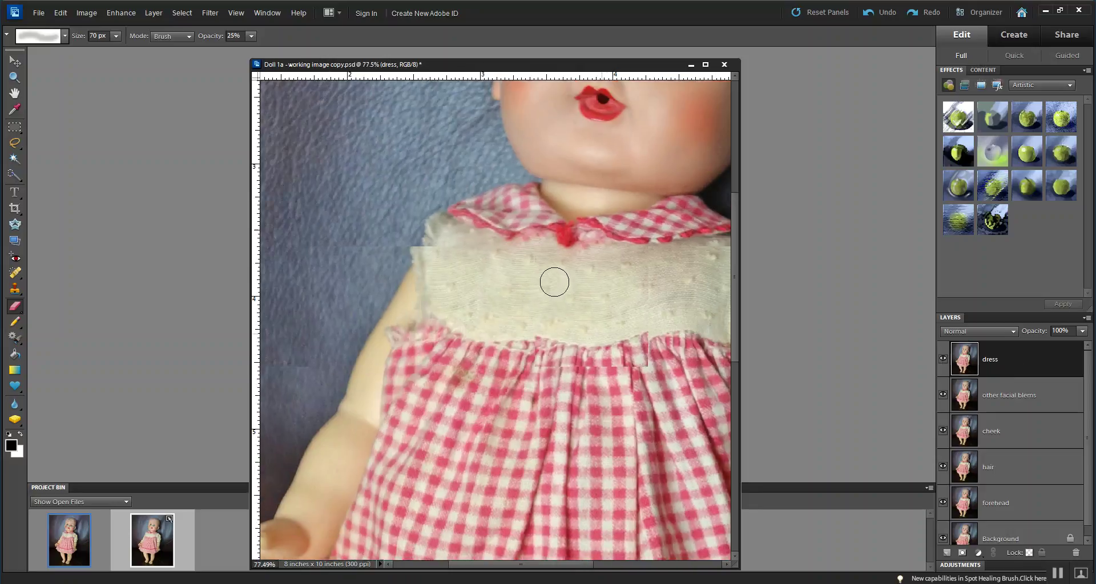
scroll(565, 304, down, 1)
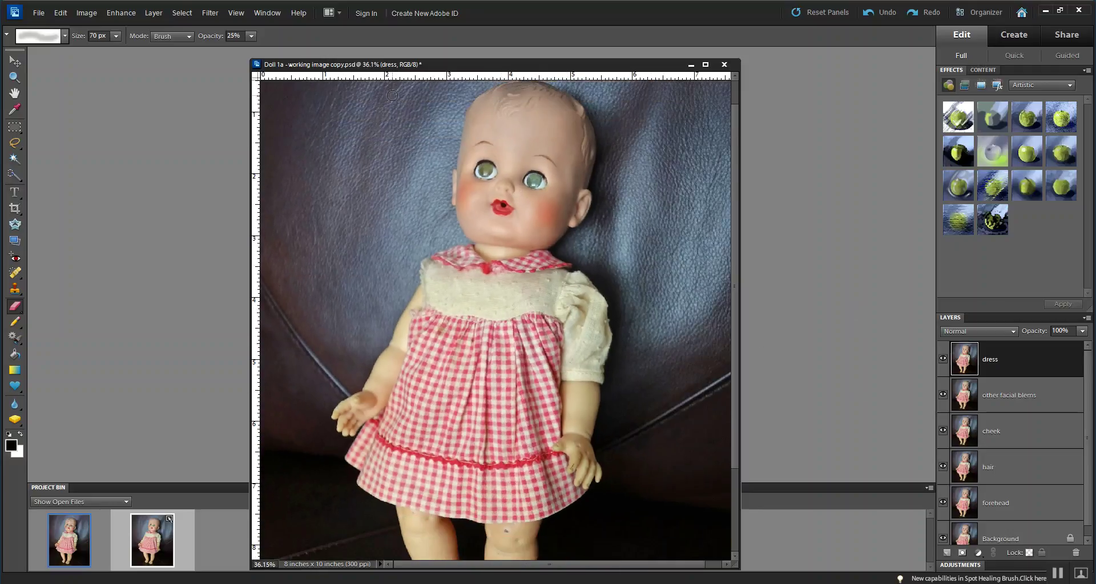
Step: Save the retouched doll image as 'Doll 1a - working image copy.psd'
click(39, 13)
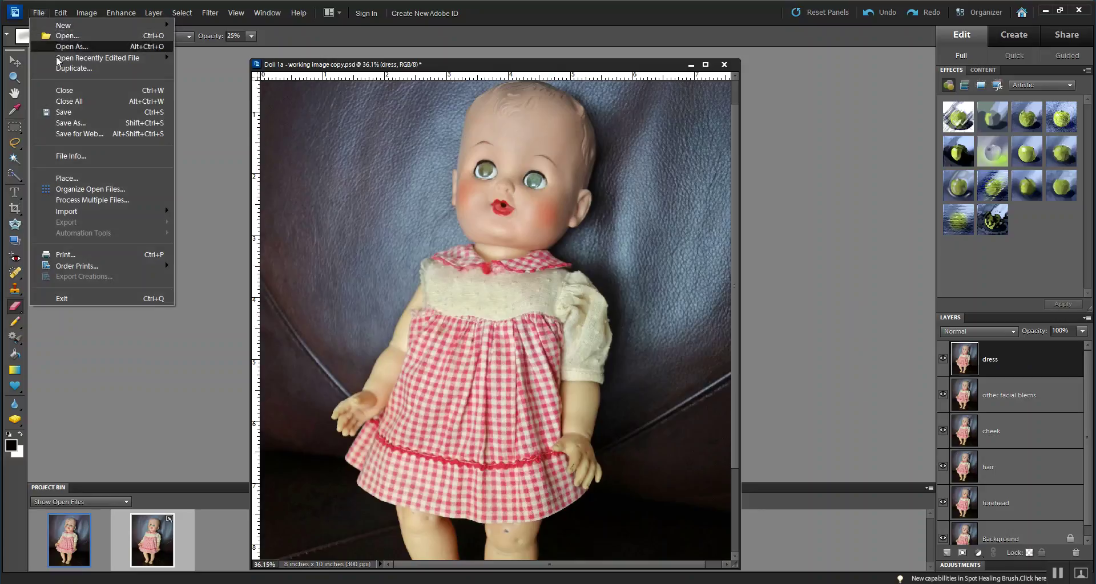
click(63, 115)
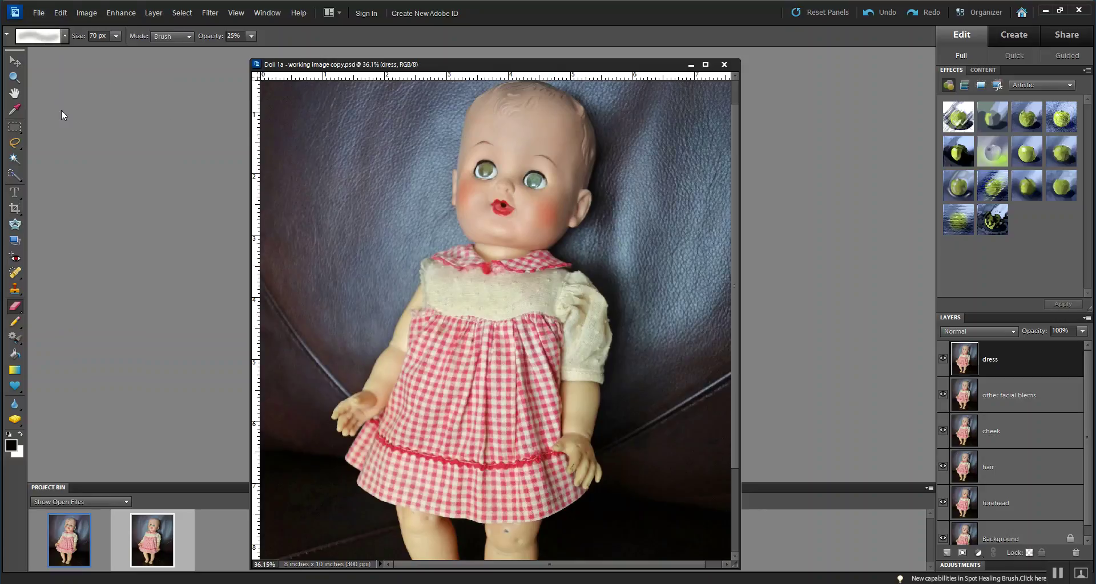